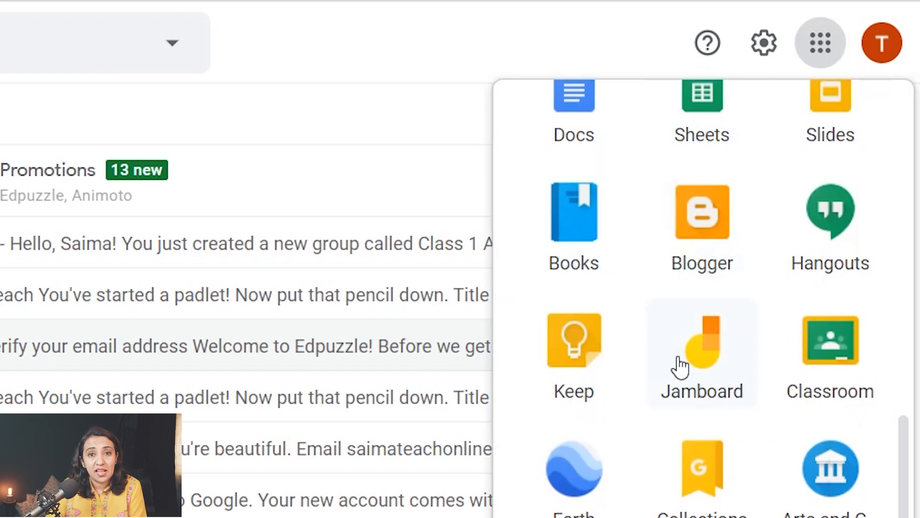
Create a new jam in Jamboard and name it Demo.
left_click(690, 371)
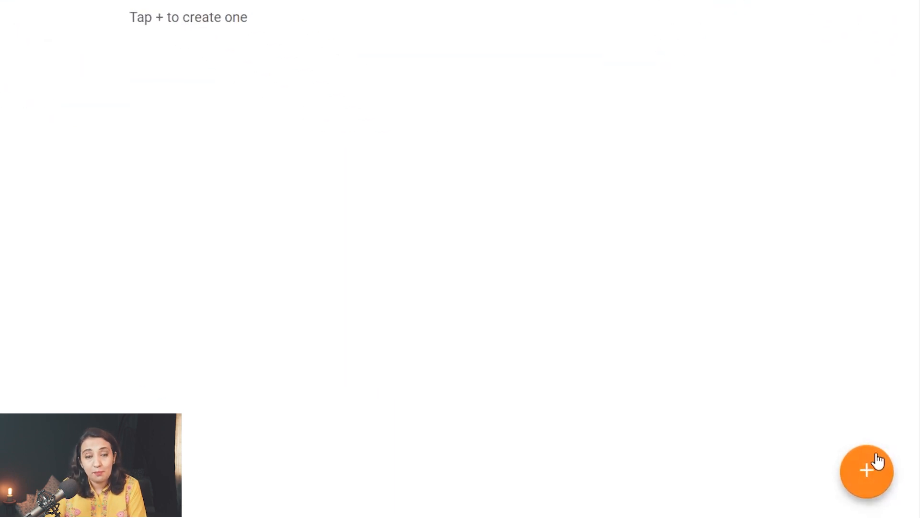
left_click(871, 465)
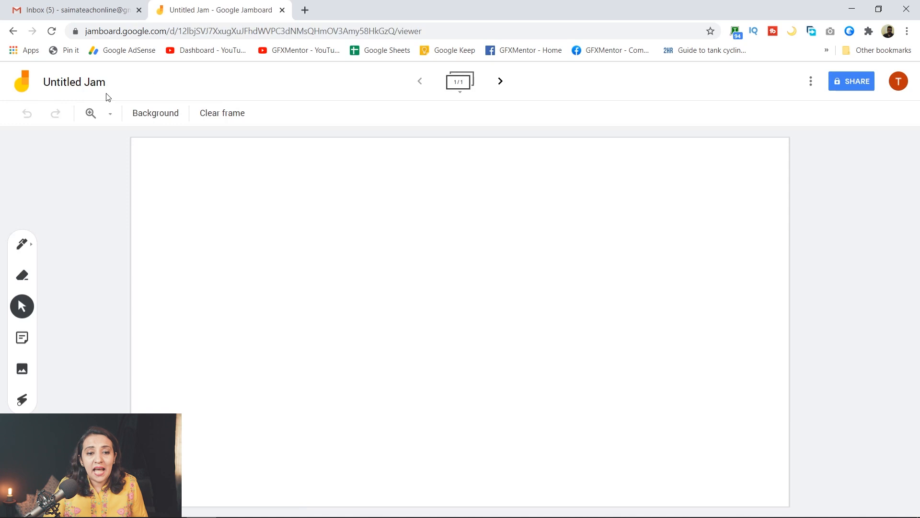
left_click(99, 92)
type("Demo")
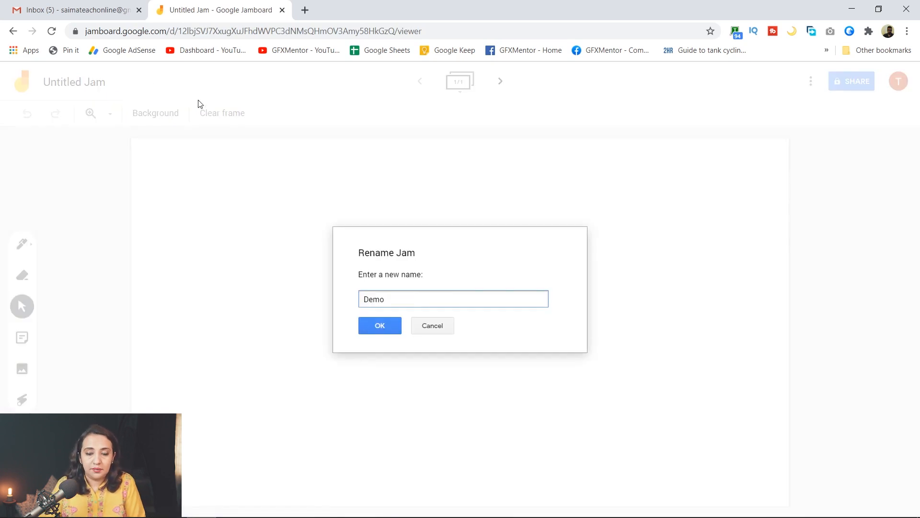
left_click(385, 328)
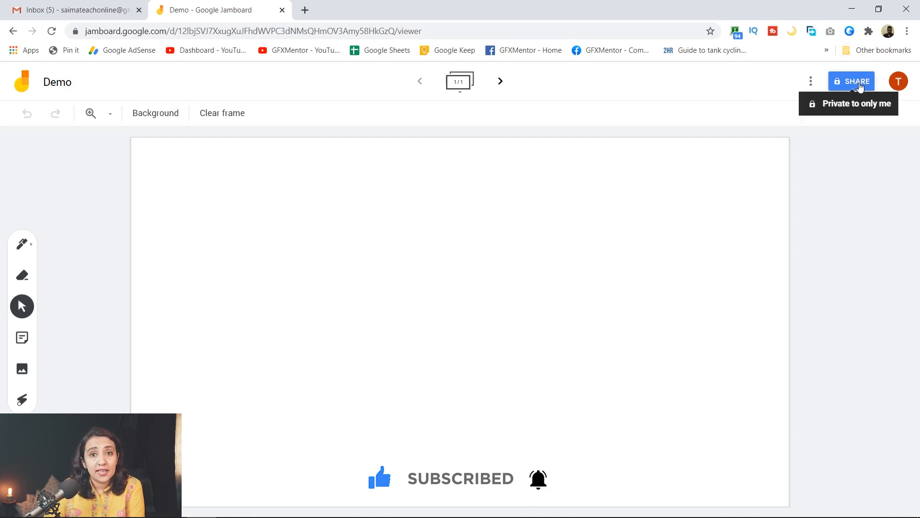
Change the jam's link sharing to anyone with the link, with the Editor role.
left_click(857, 85)
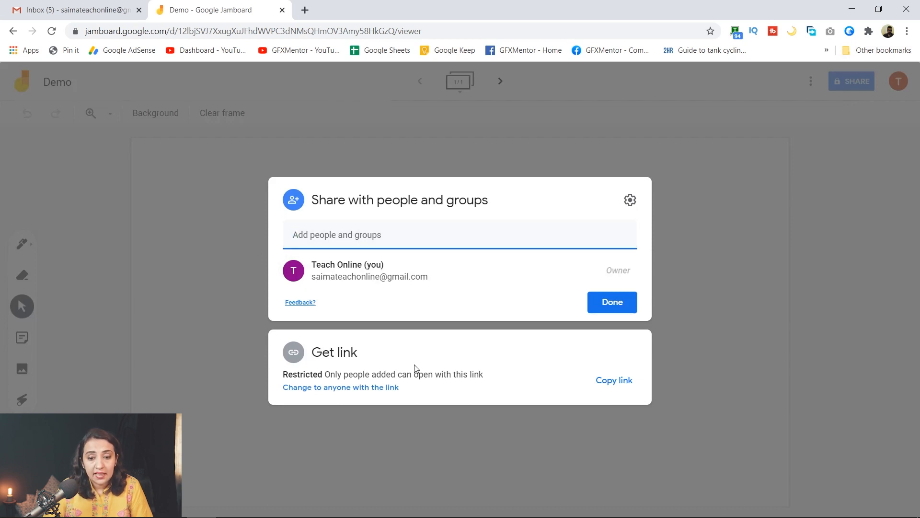
left_click(330, 392)
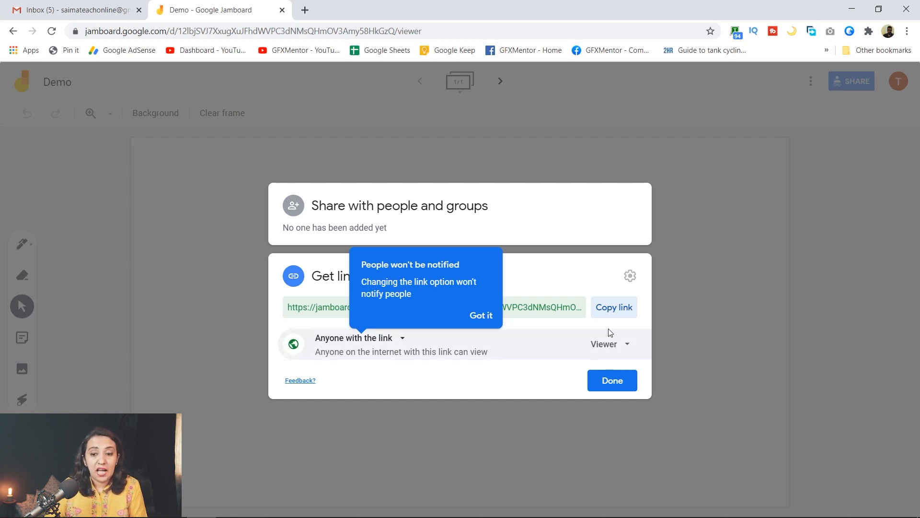
left_click(630, 349)
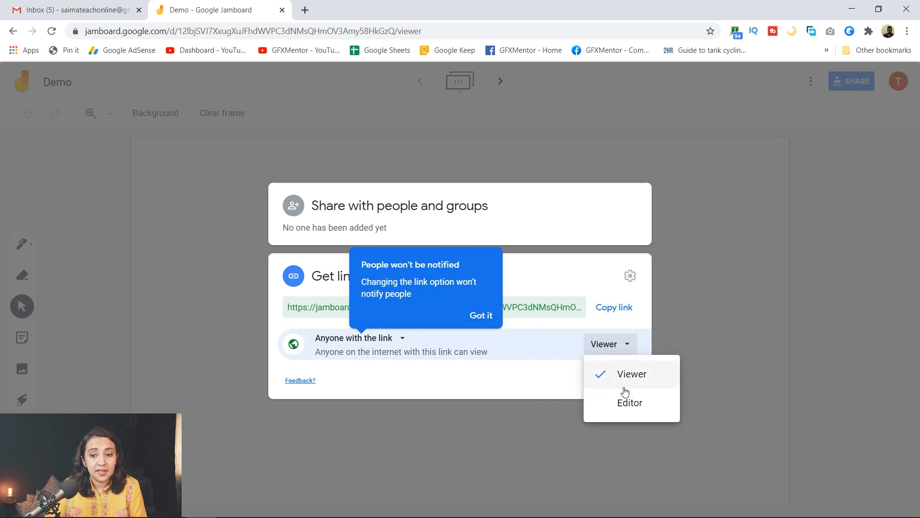
left_click(625, 401)
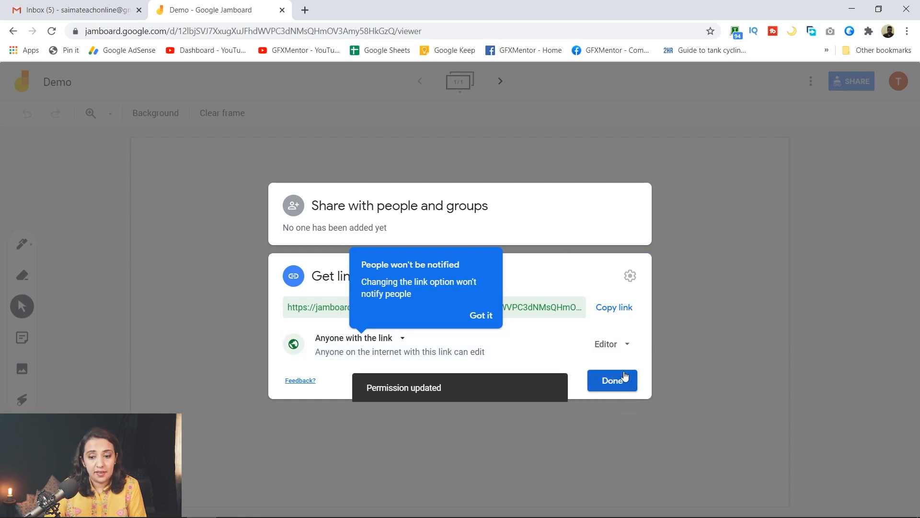
left_click(616, 380)
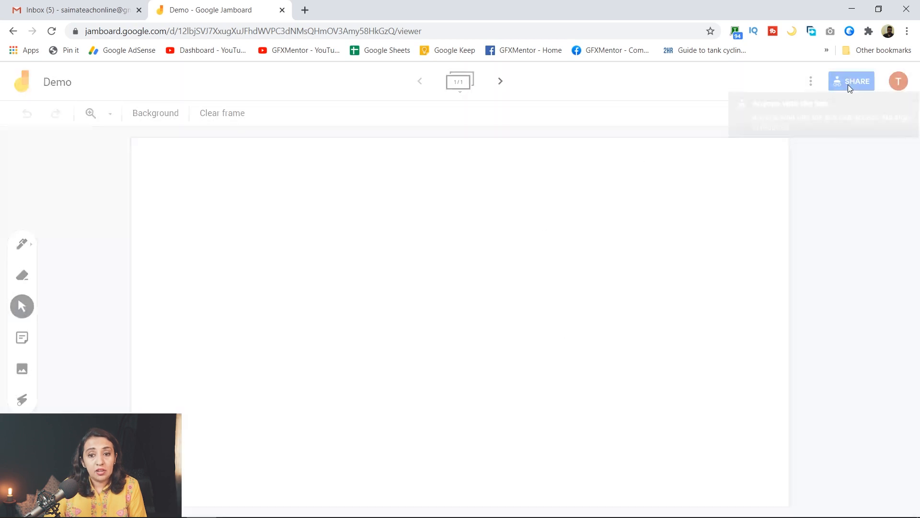
Copy the jam's sharing link and leave the sharing settings.
left_click(848, 82)
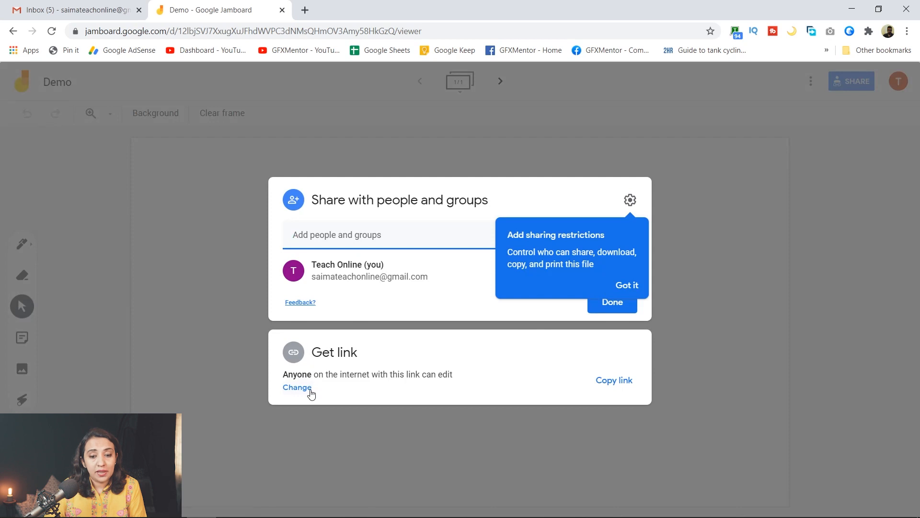
left_click(615, 381)
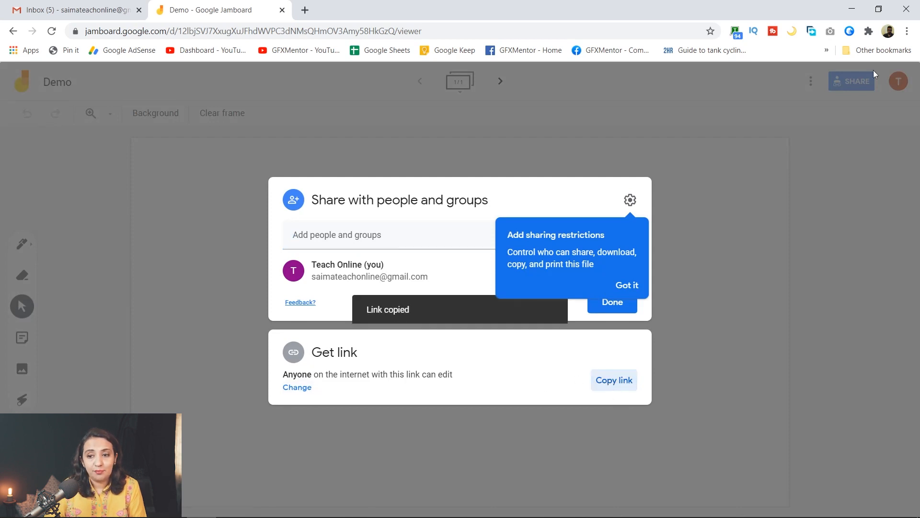
left_click(824, 208)
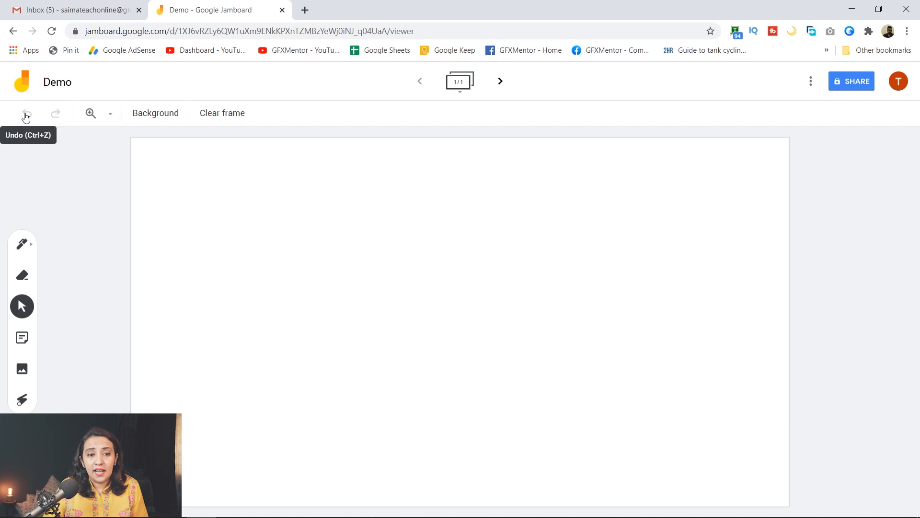
View the board at 50% and at 100% zoom.
left_click(89, 115)
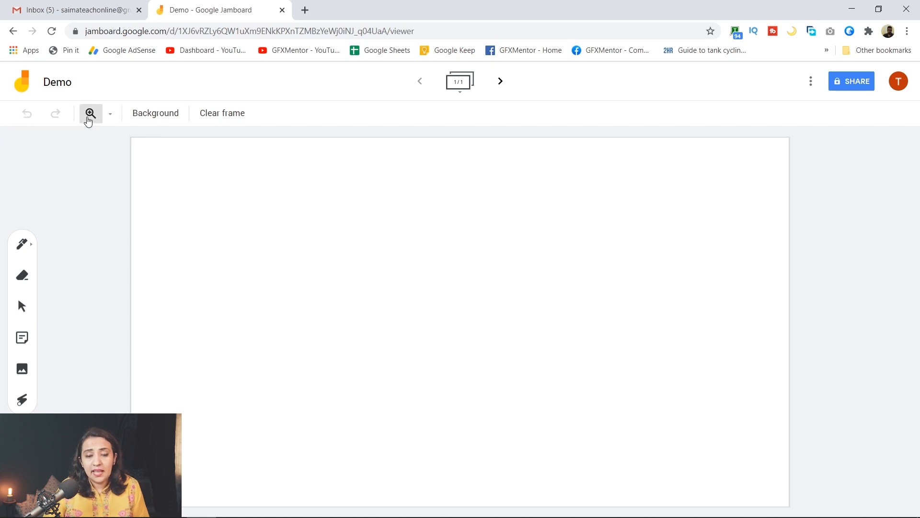
left_click(111, 117)
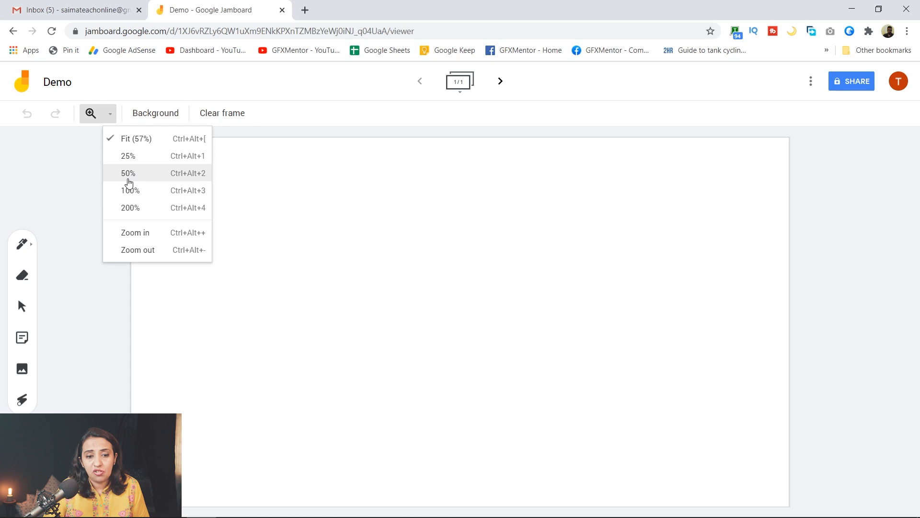
left_click(129, 181)
left_click(111, 117)
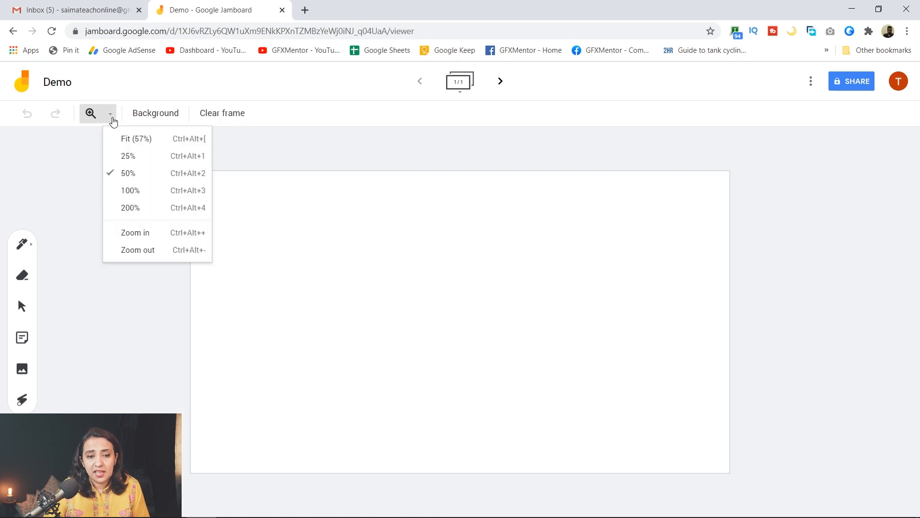
left_click(130, 194)
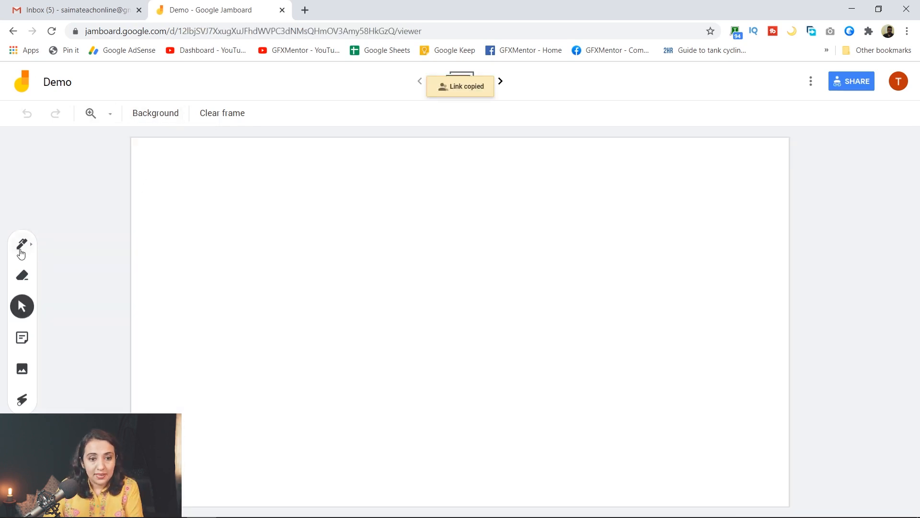
Choose the Marker as the drawing tool and set its colour to white.
left_click(21, 247)
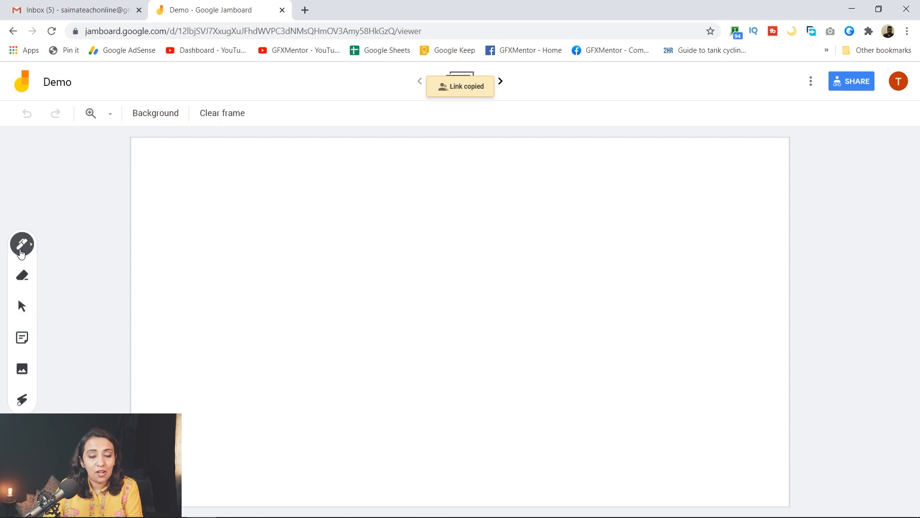
left_click(21, 254)
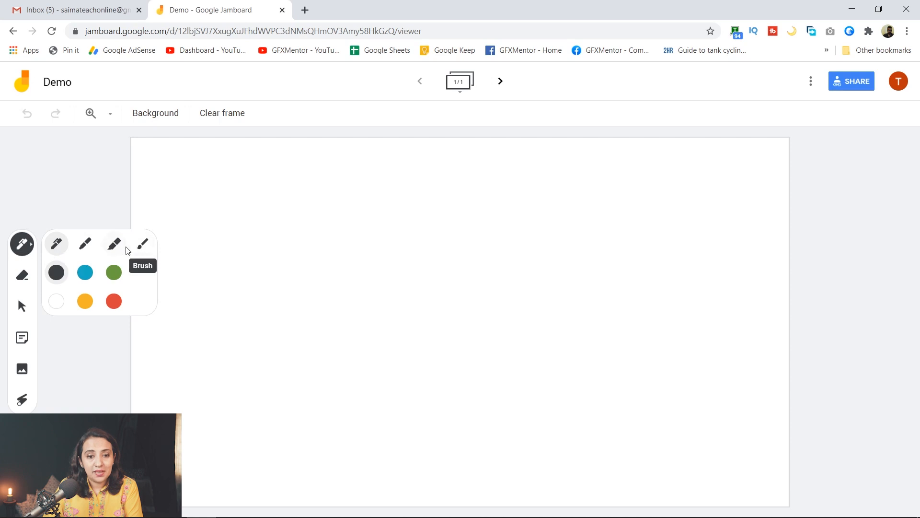
left_click(87, 248)
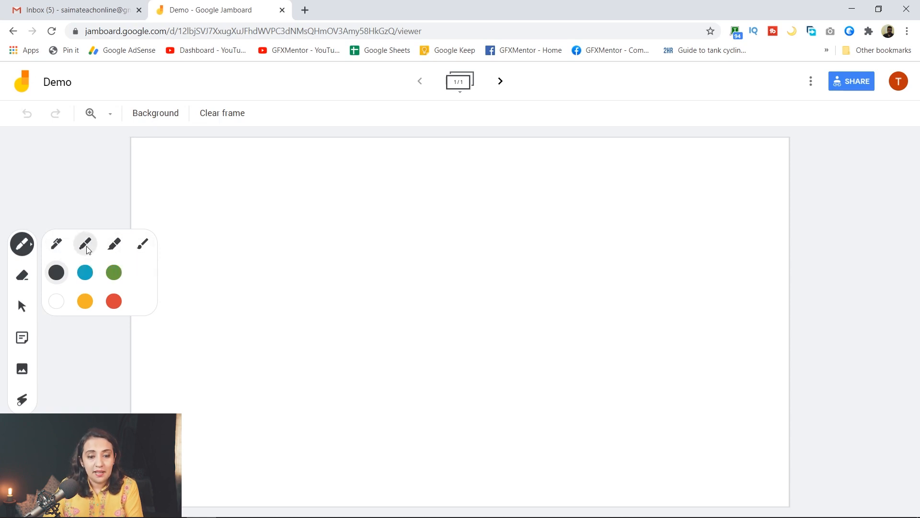
left_click(57, 300)
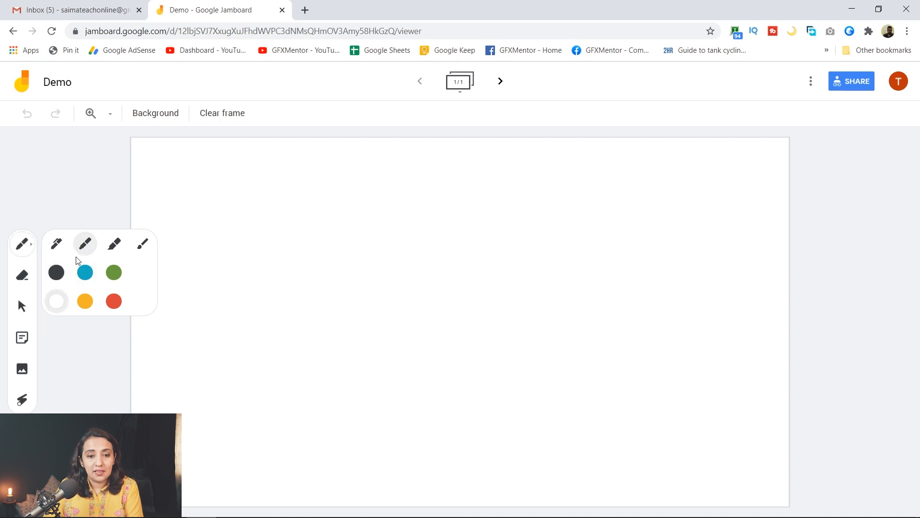
Make the frame's background black and handwrite the sum "1 + 1 =" in the upper part of the board.
left_click(168, 117)
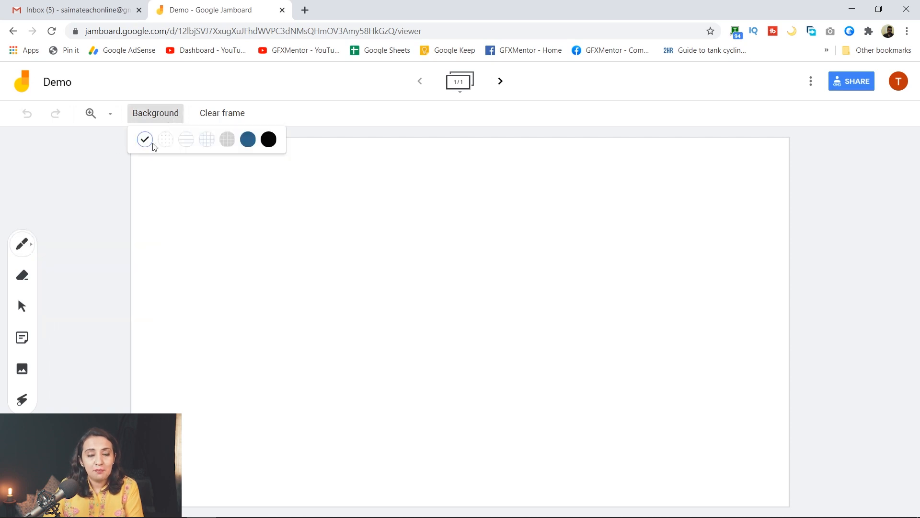
left_click(270, 142)
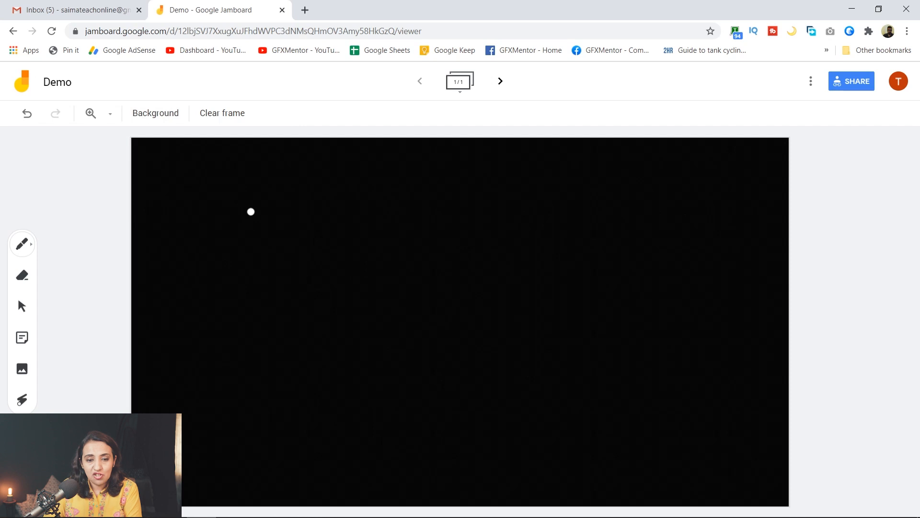
mouse_move(254, 226)
left_mouse_down()
mouse_move(271, 222)
mouse_move(276, 248)
mouse_move(288, 247)
mouse_move(318, 225)
mouse_move(305, 219)
mouse_move(353, 211)
mouse_move(357, 238)
mouse_move(375, 244)
mouse_move(425, 224)
mouse_move(455, 237)
left_mouse_up()
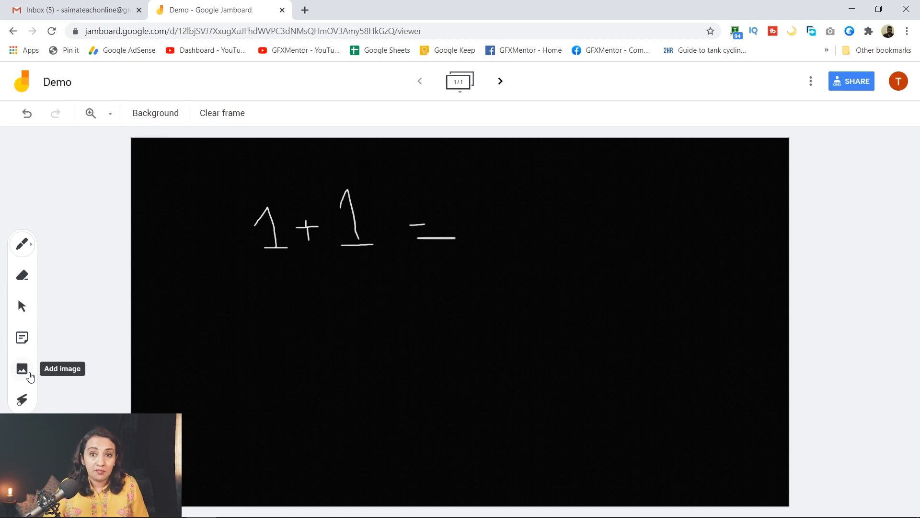
Search Google Images for "apple" to add a picture to the board.
left_click(25, 373)
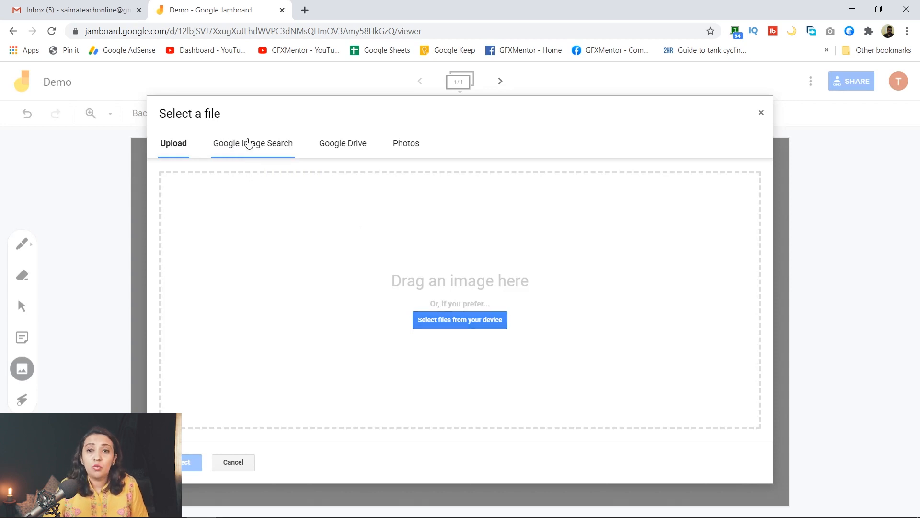
left_click(248, 143)
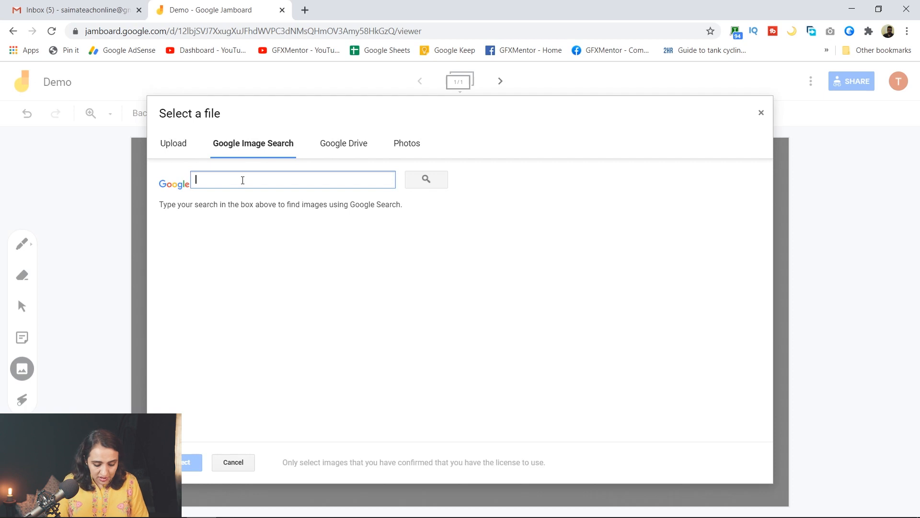
type("apple")
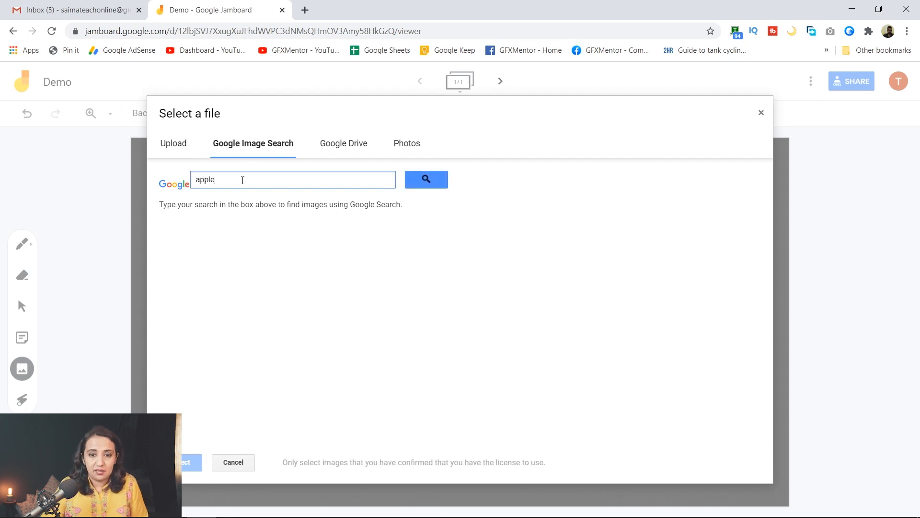
left_click(426, 181)
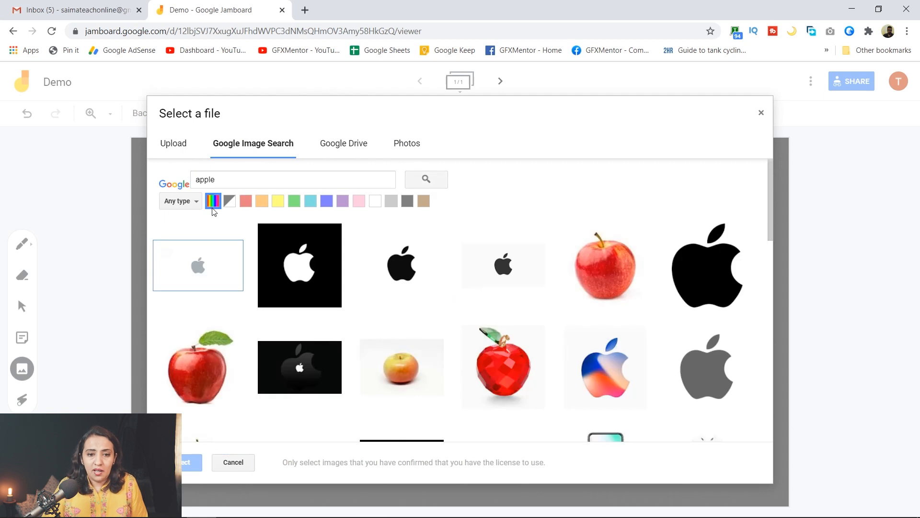
Filter the image results to Clip art and insert the round red apple with black outline and long green leaf.
left_click(197, 202)
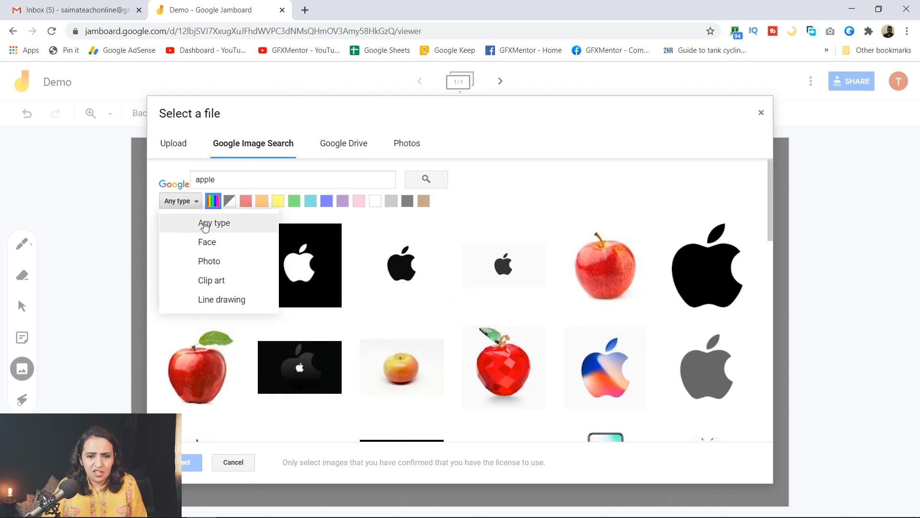
left_click(206, 280)
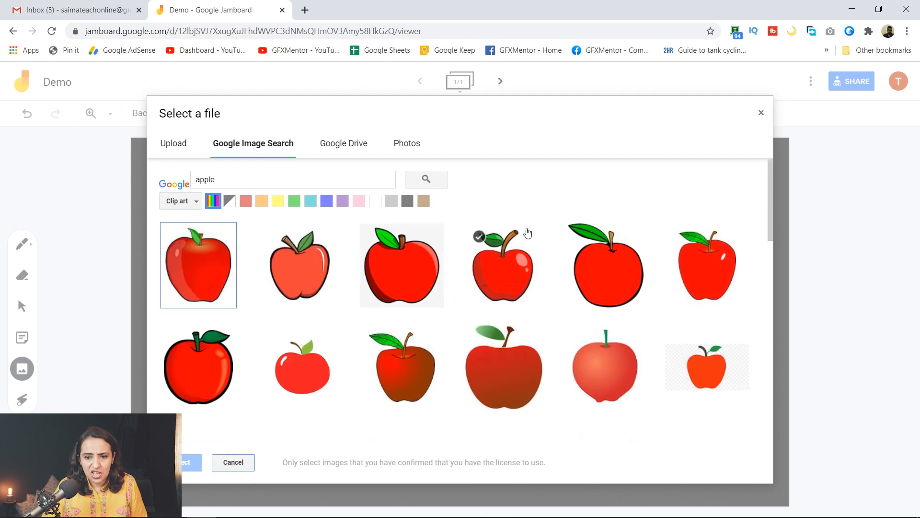
left_click(602, 269)
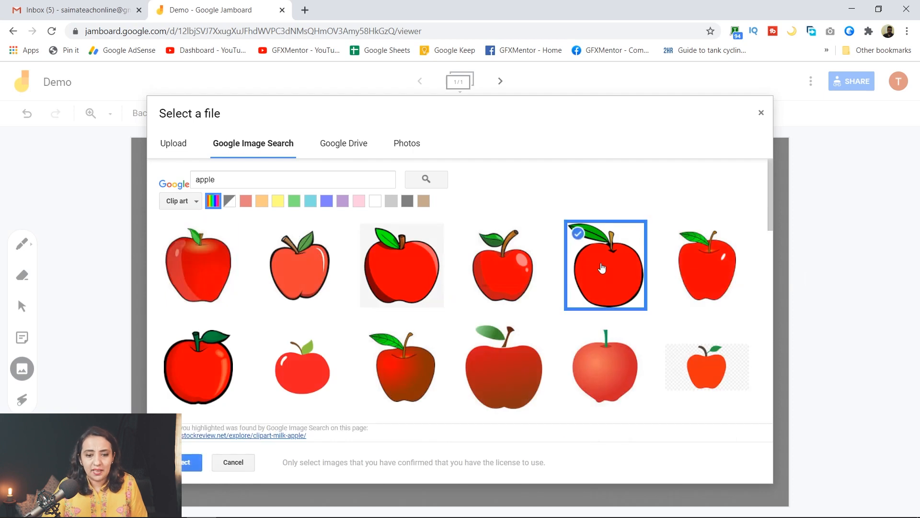
left_click(203, 461)
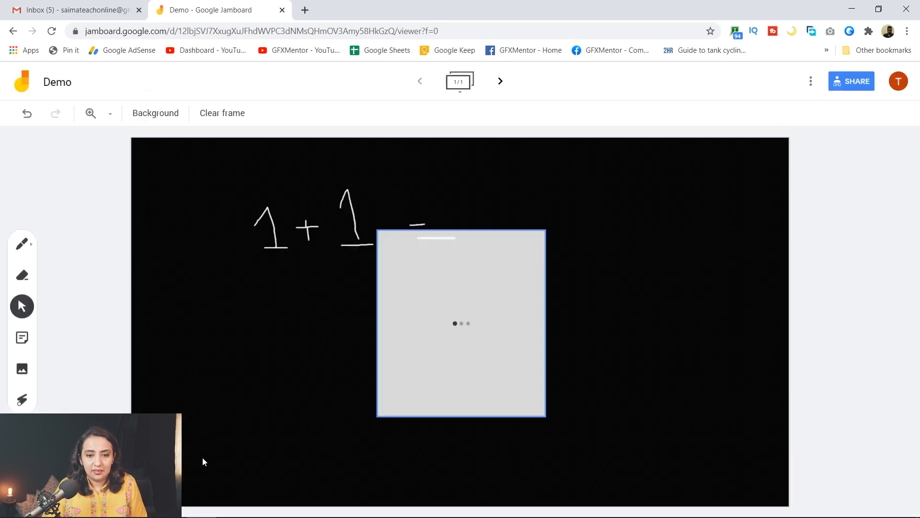
left_click(621, 306)
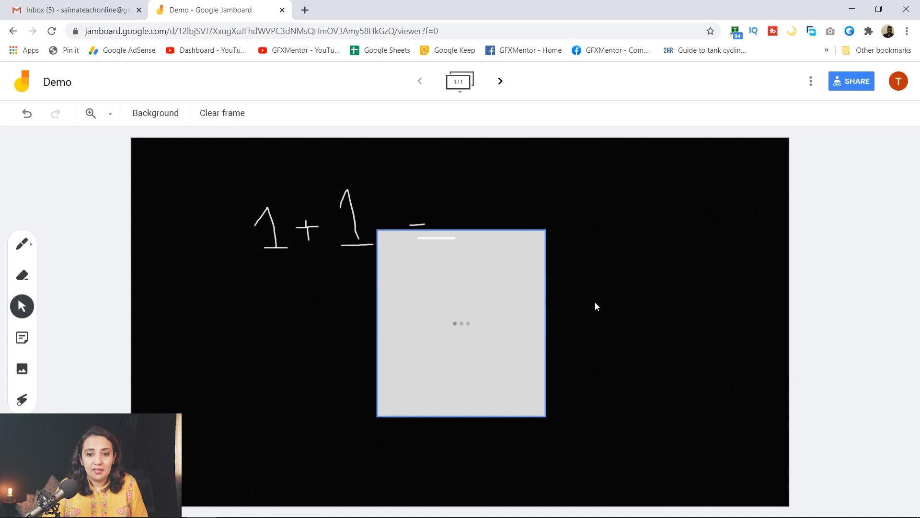
Shrink the apple image to about the width of a written digit and place it below the first 1.
mouse_move(377, 230)
left_mouse_down()
mouse_move(524, 244)
mouse_move(499, 450)
mouse_move(363, 258)
mouse_move(459, 228)
mouse_move(398, 269)
mouse_move(377, 230)
left_mouse_up()
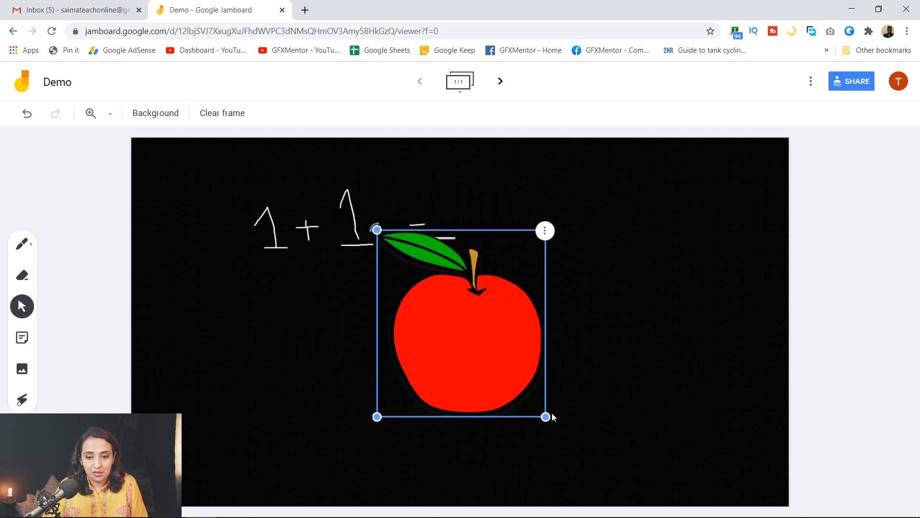
left_click_drag(546, 416, 284, 300)
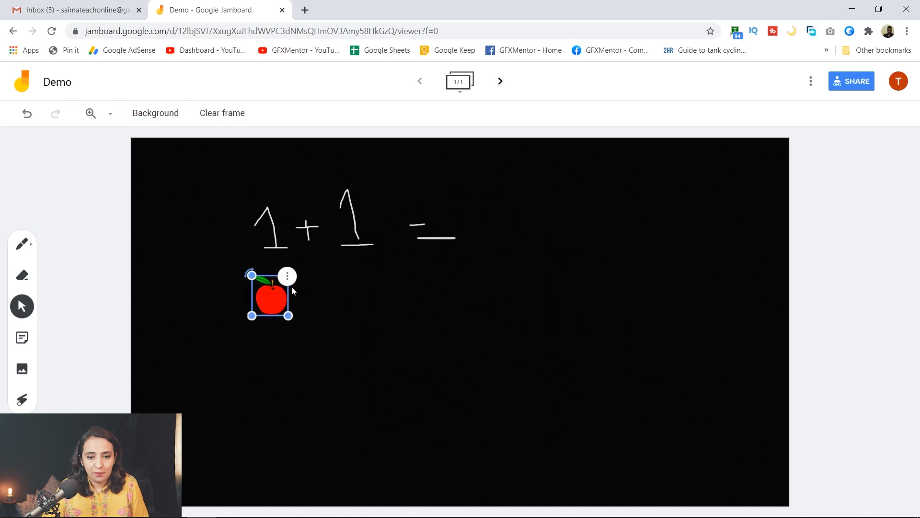
Duplicate the apple image and place the copy below the second 1.
left_click(288, 278)
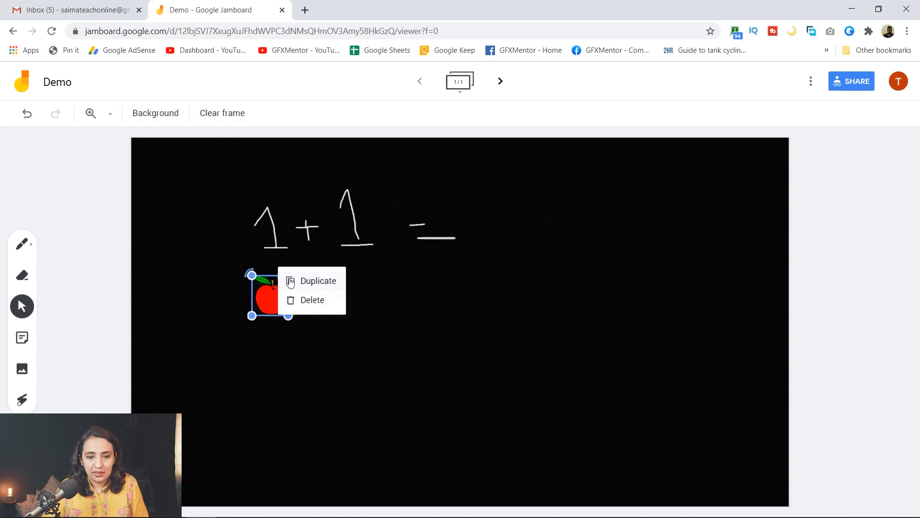
left_click(316, 287)
left_click_drag(292, 319, 370, 303)
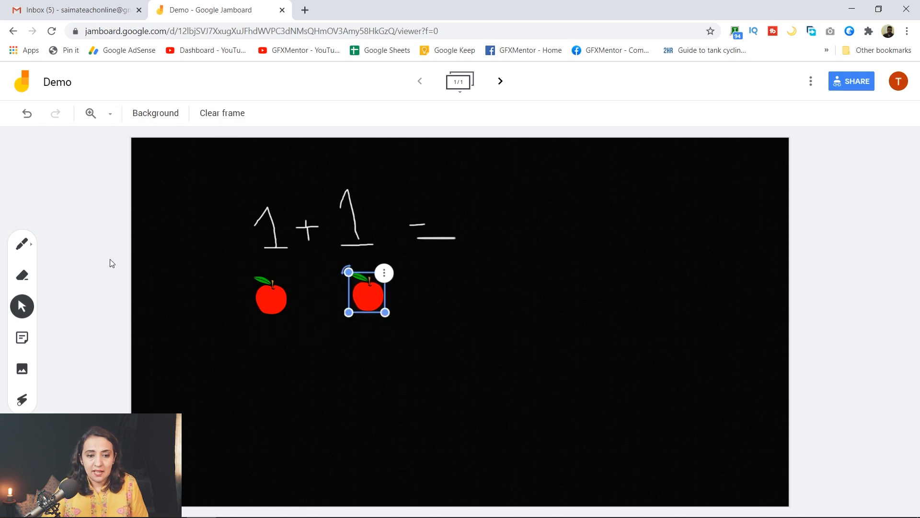
Handwrite a plus sign between the two apples and an equals sign after the second apple.
left_click(23, 245)
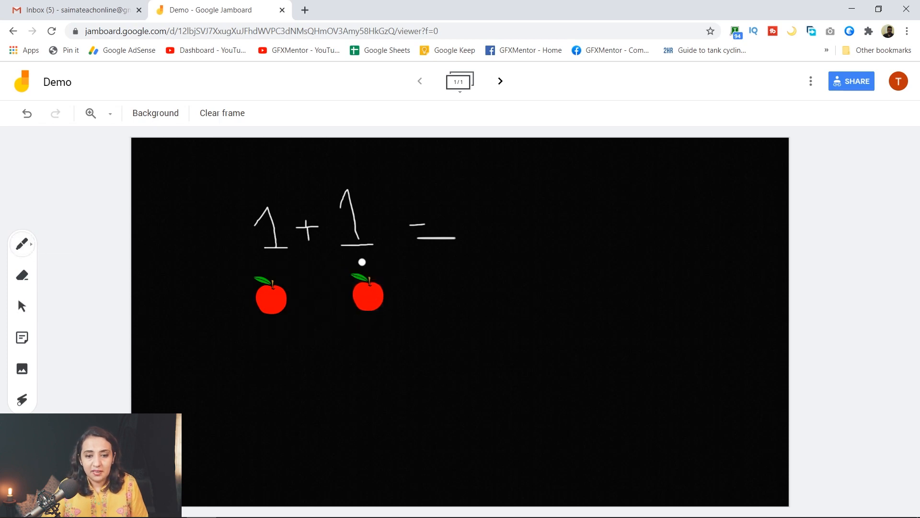
mouse_move(314, 289)
left_mouse_down()
mouse_move(338, 291)
mouse_move(328, 308)
left_mouse_up()
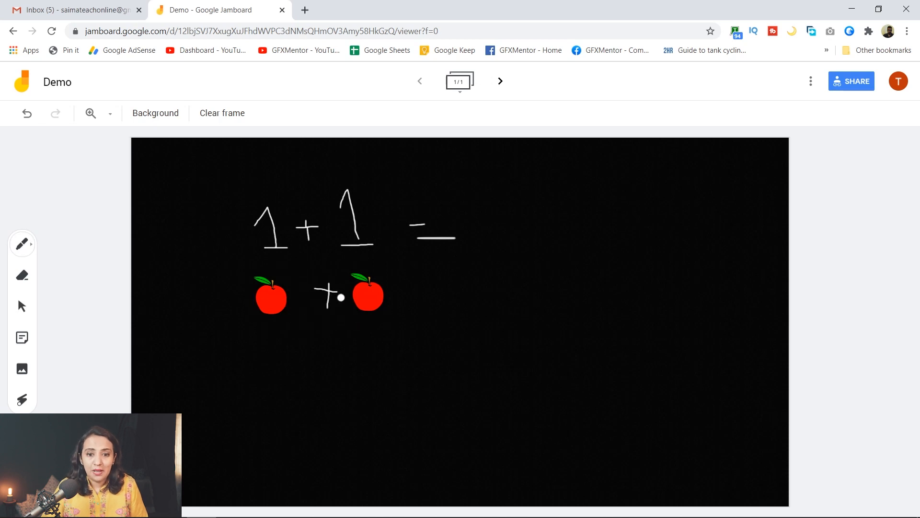
left_click_drag(422, 287, 472, 300)
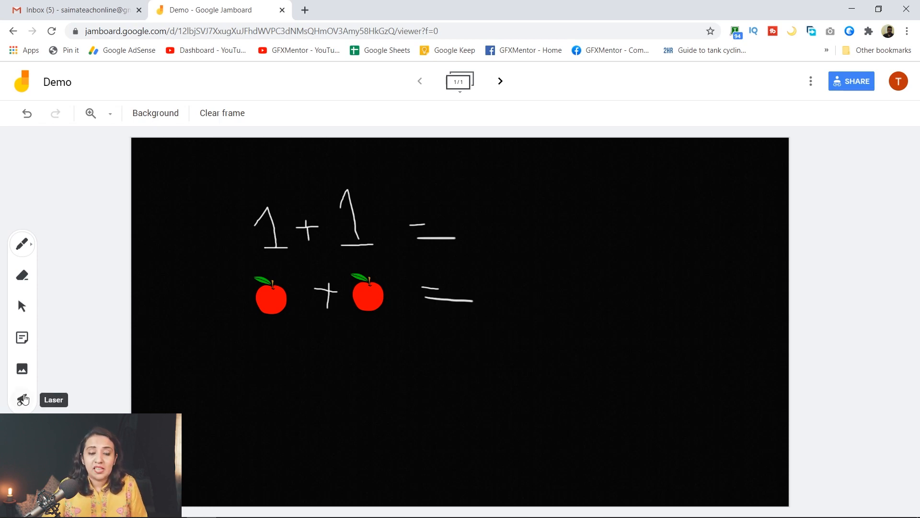
Point out the number sum and the apple row with temporary Laser strokes around and beneath them.
left_click(23, 400)
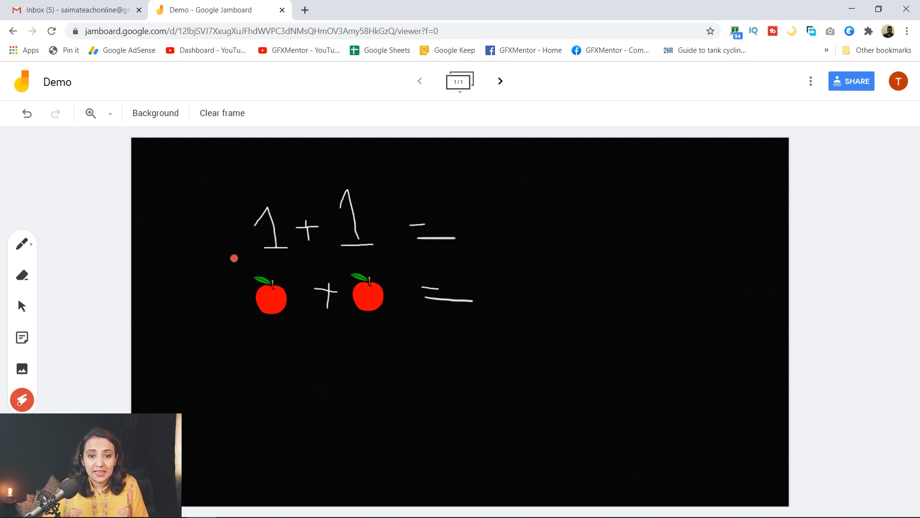
left_click_drag(232, 274, 370, 258)
left_click_drag(250, 352, 373, 322)
mouse_move(243, 174)
left_mouse_down()
mouse_move(402, 187)
mouse_move(479, 230)
left_mouse_up()
mouse_move(503, 274)
left_mouse_down()
mouse_move(304, 384)
mouse_move(288, 382)
left_mouse_up()
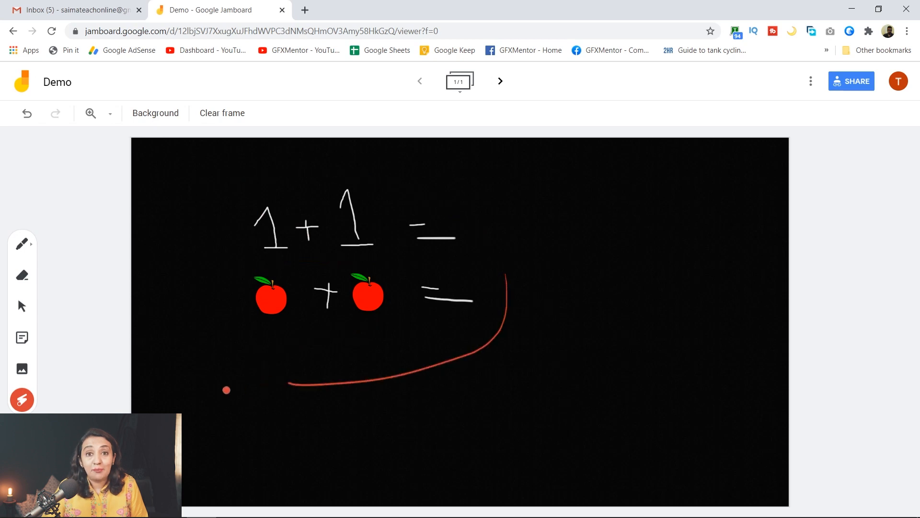
left_click_drag(236, 335, 419, 330)
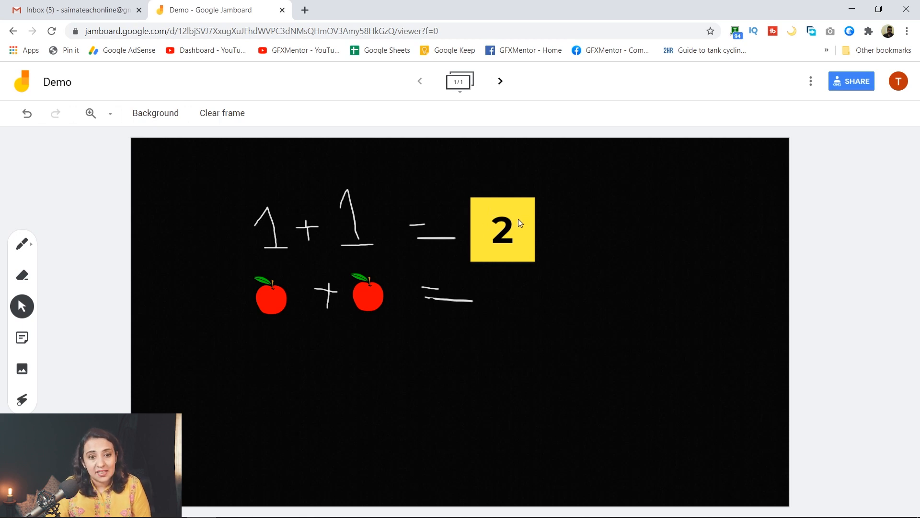
Add a green sticky note reading "WOW!" and place it beside the yellow 2 note.
left_click(21, 338)
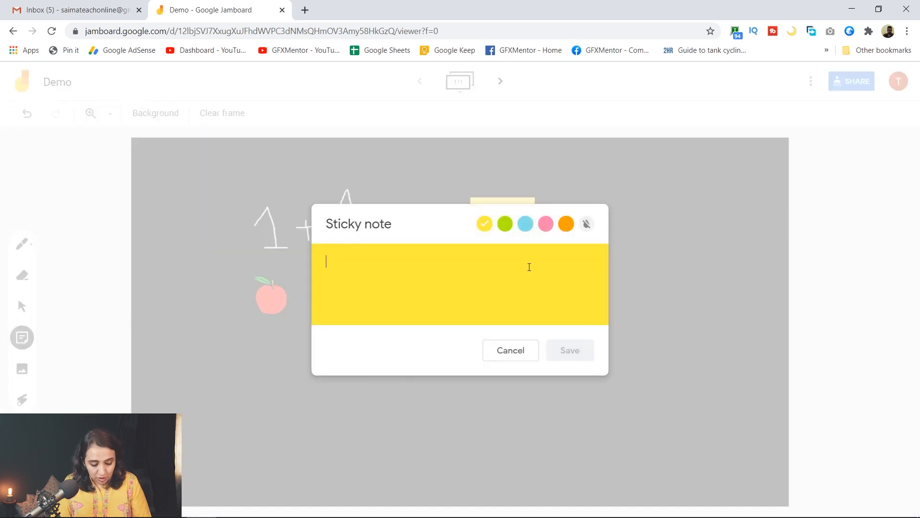
type("wow")
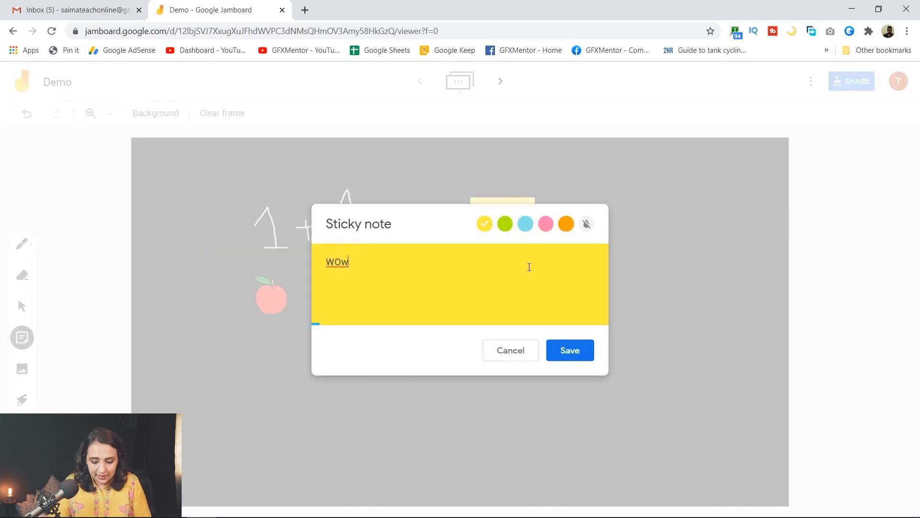
key("BackSpace")
type("W!")
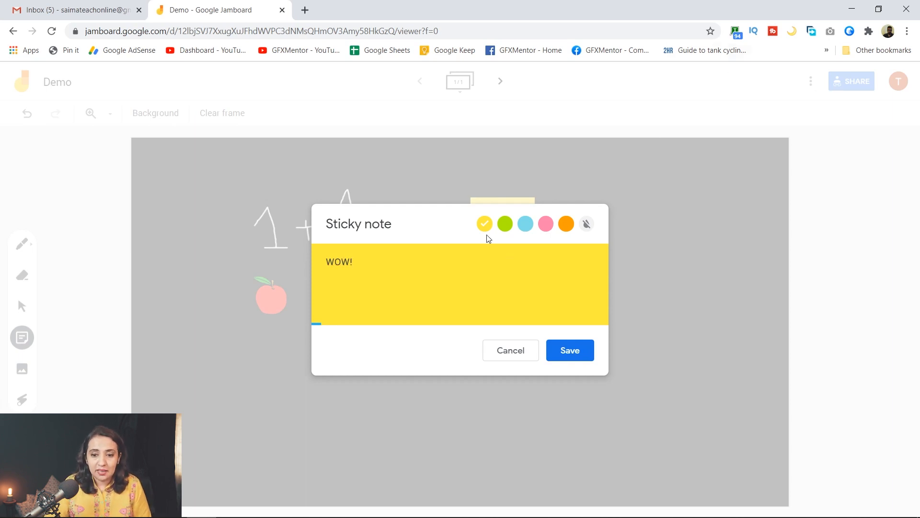
left_click(505, 223)
left_click(566, 350)
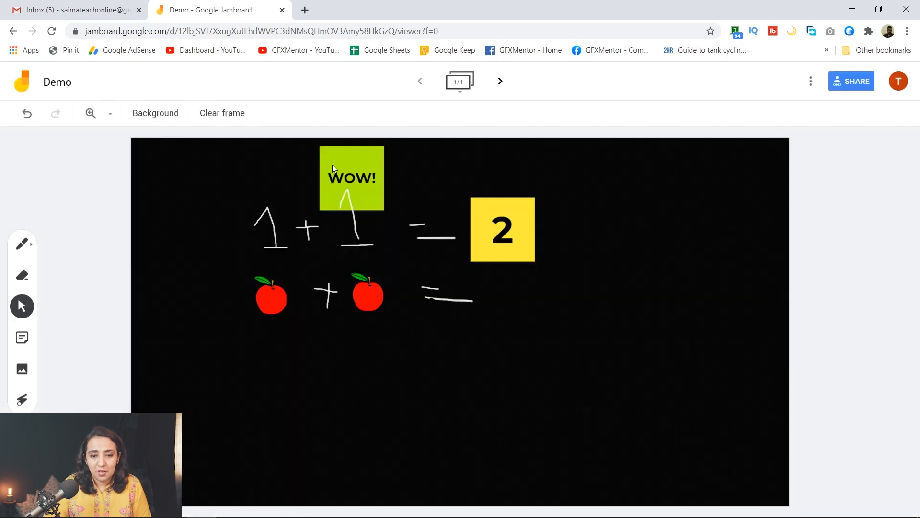
left_click_drag(351, 166, 596, 221)
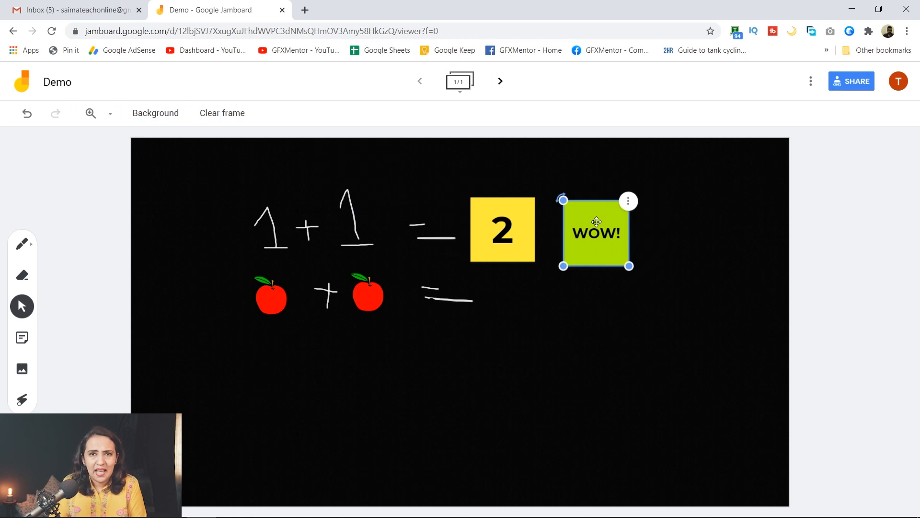
left_click(577, 176)
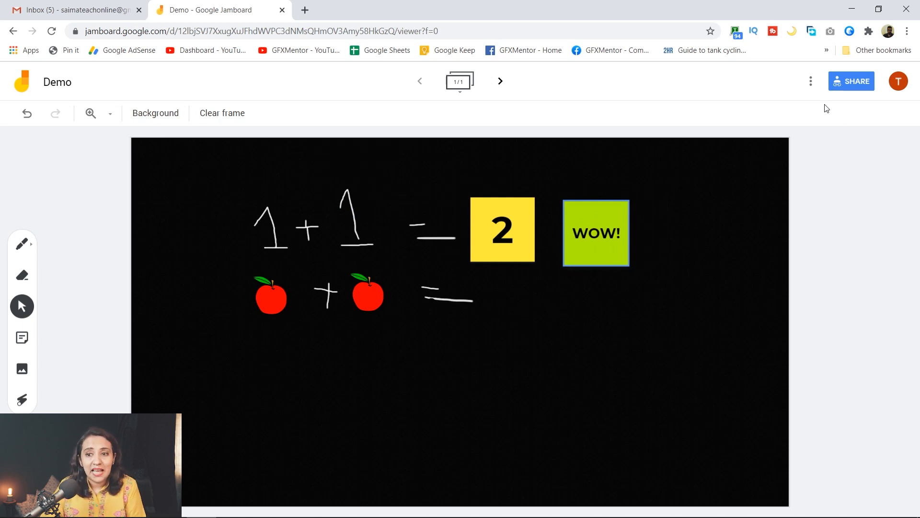
left_click(811, 85)
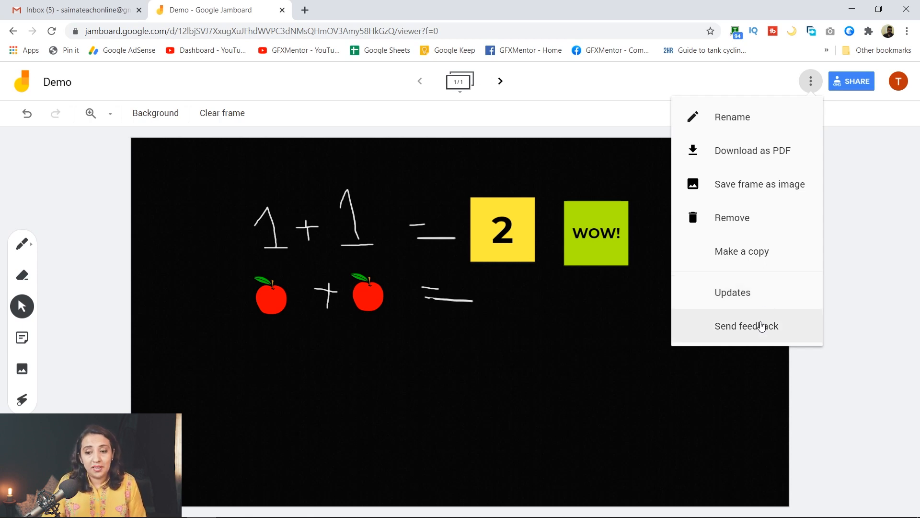
left_click(764, 326)
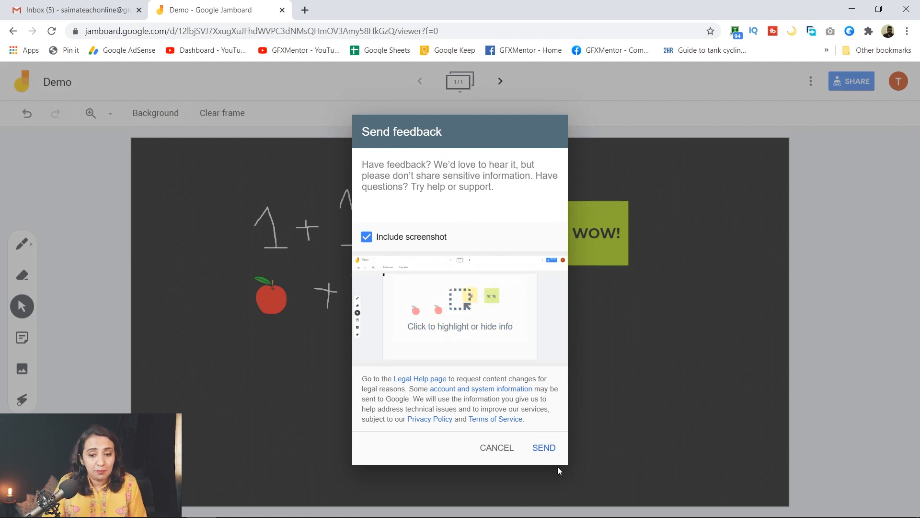
left_click(507, 452)
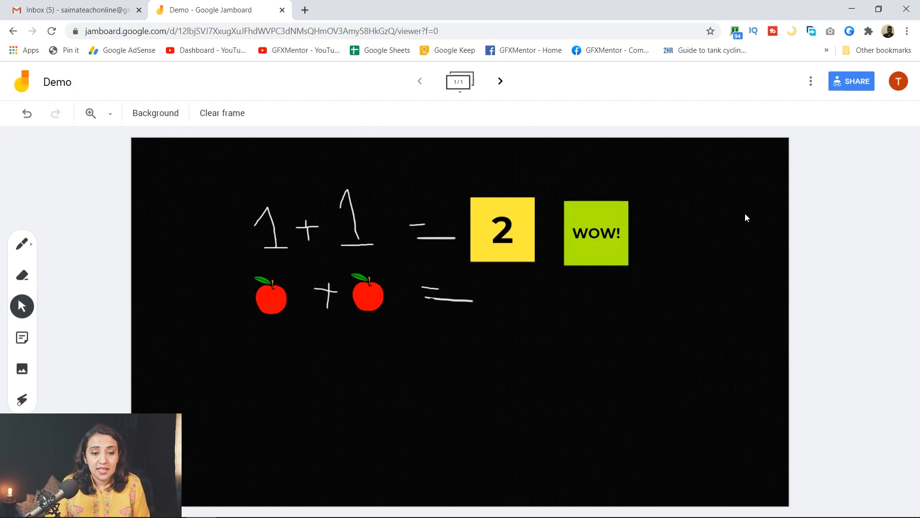